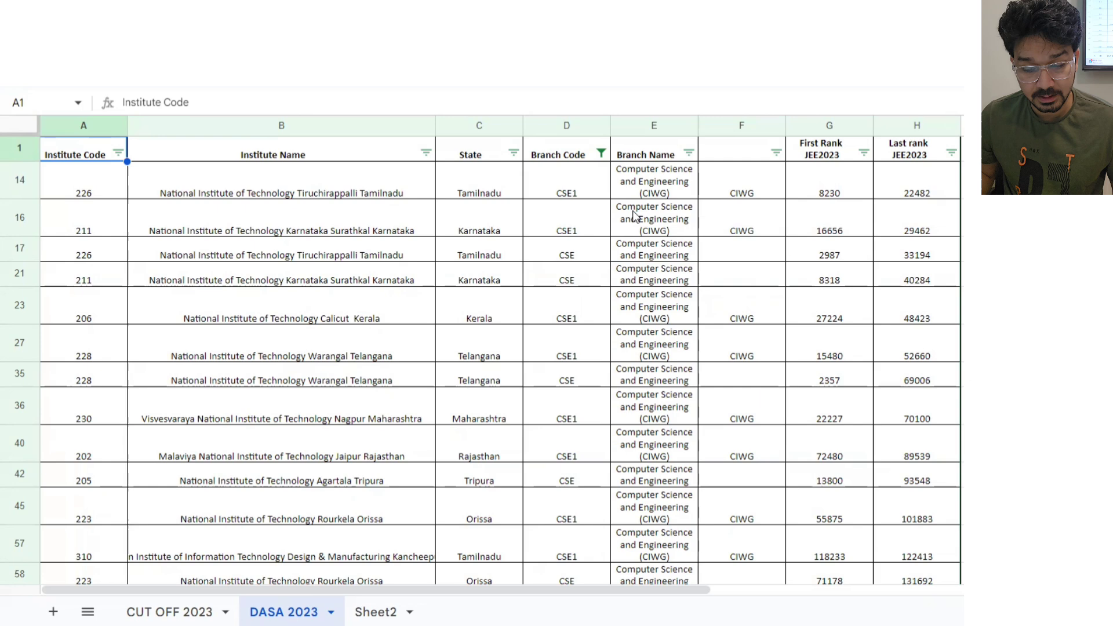
# Read the Tiruchirappalli CIWG row in DASA 2023 across to its last rank, then switch to CUT OFF 2023.
pyautogui.click(672, 197)
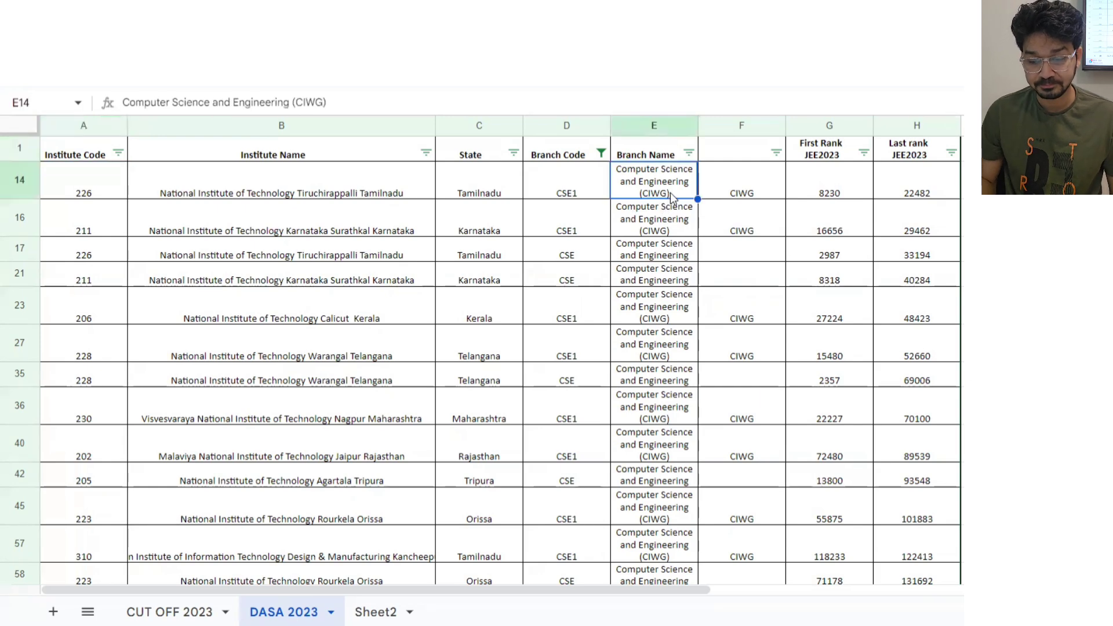
pyautogui.press('Right')
pyautogui.press('Right')
pyautogui.press('Right')
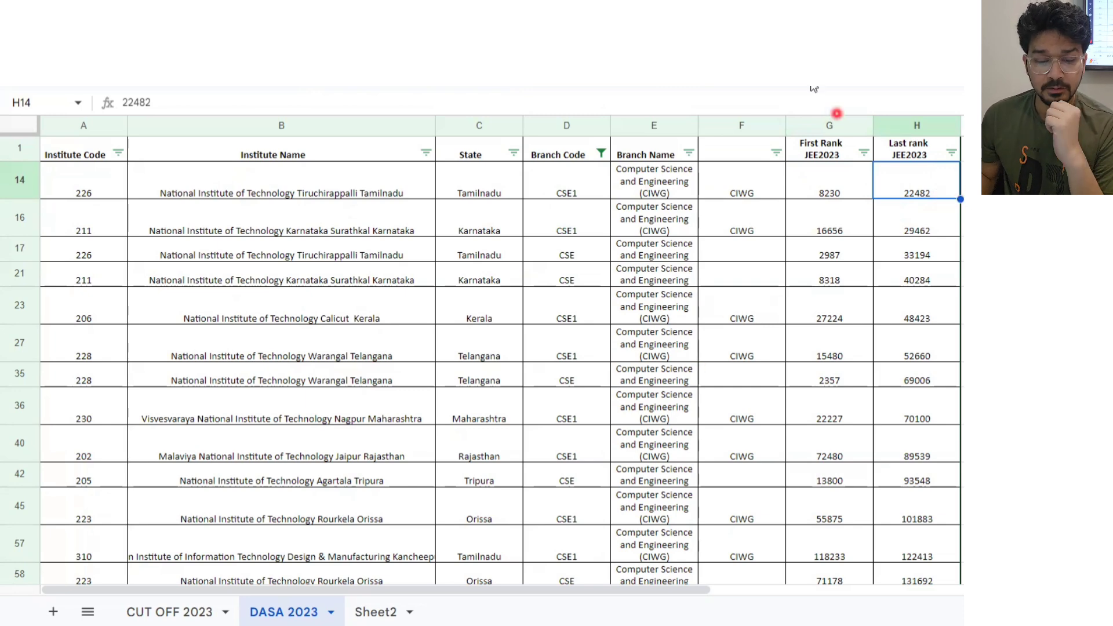
pyautogui.click(170, 611)
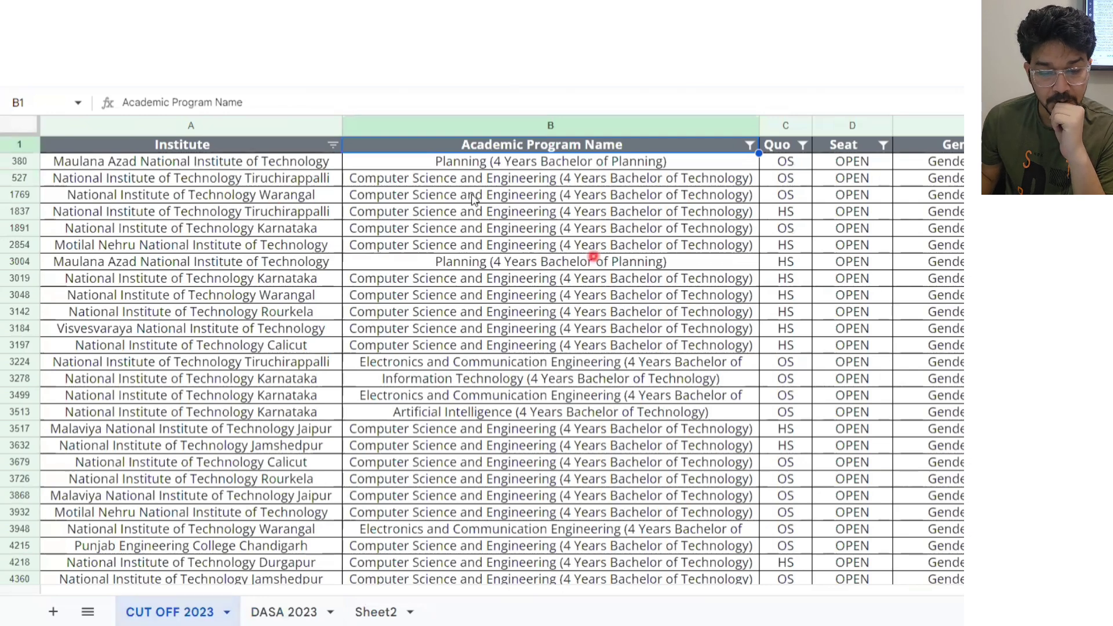
# Check the Tiruchirappalli CSE row's seat type and opening rank of 176, zooming out.
pyautogui.click(435, 180)
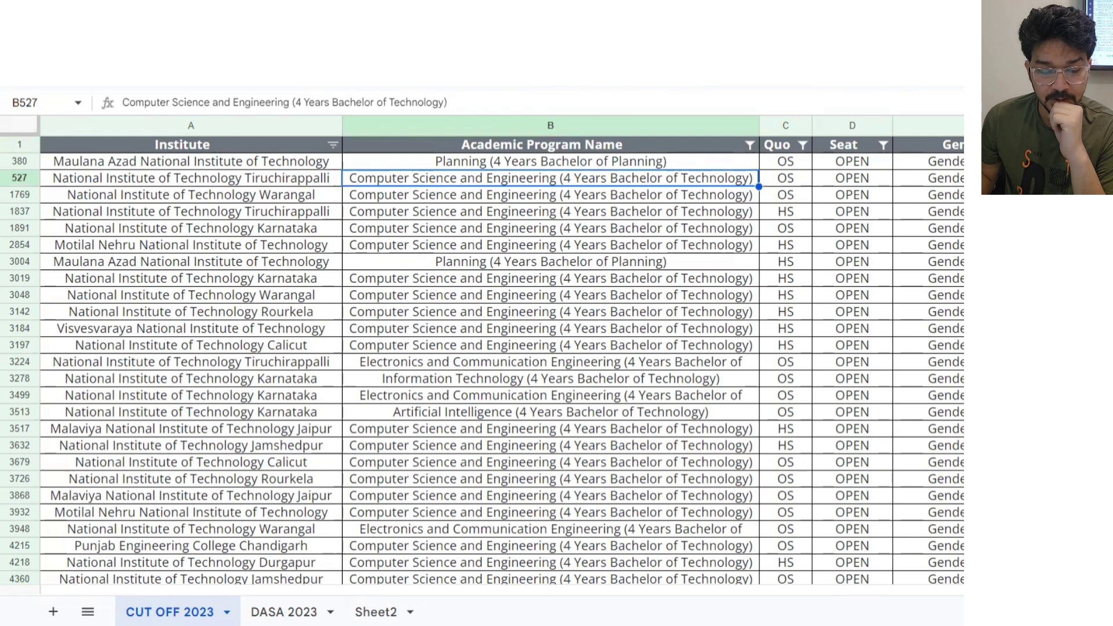
pyautogui.click(852, 180)
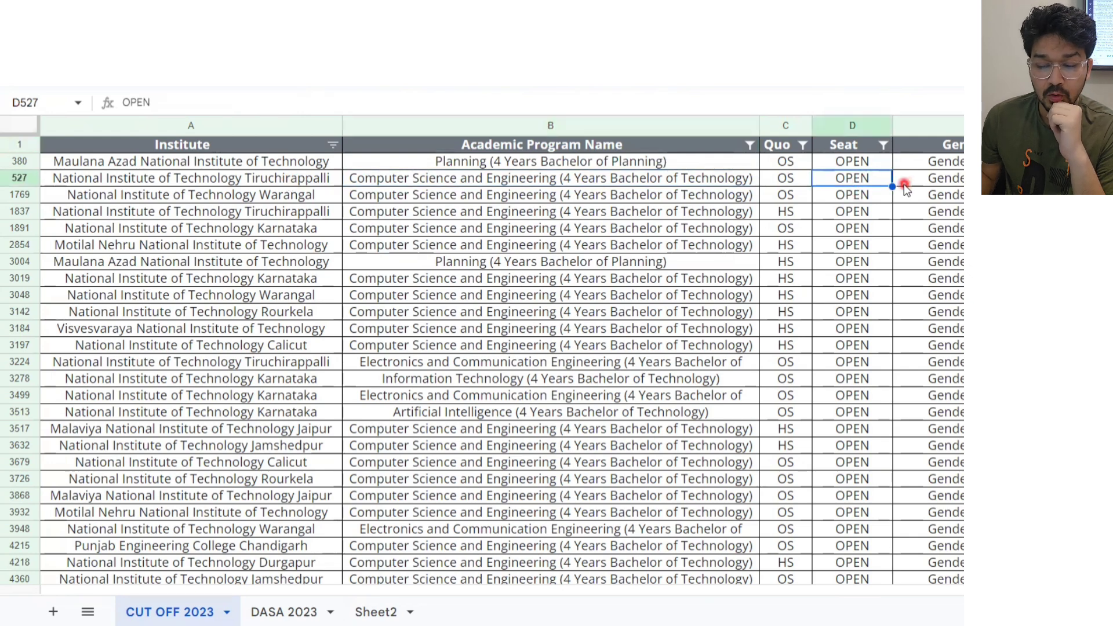
pyautogui.press('Right')
pyautogui.press('Right')
pyautogui.press('Right')
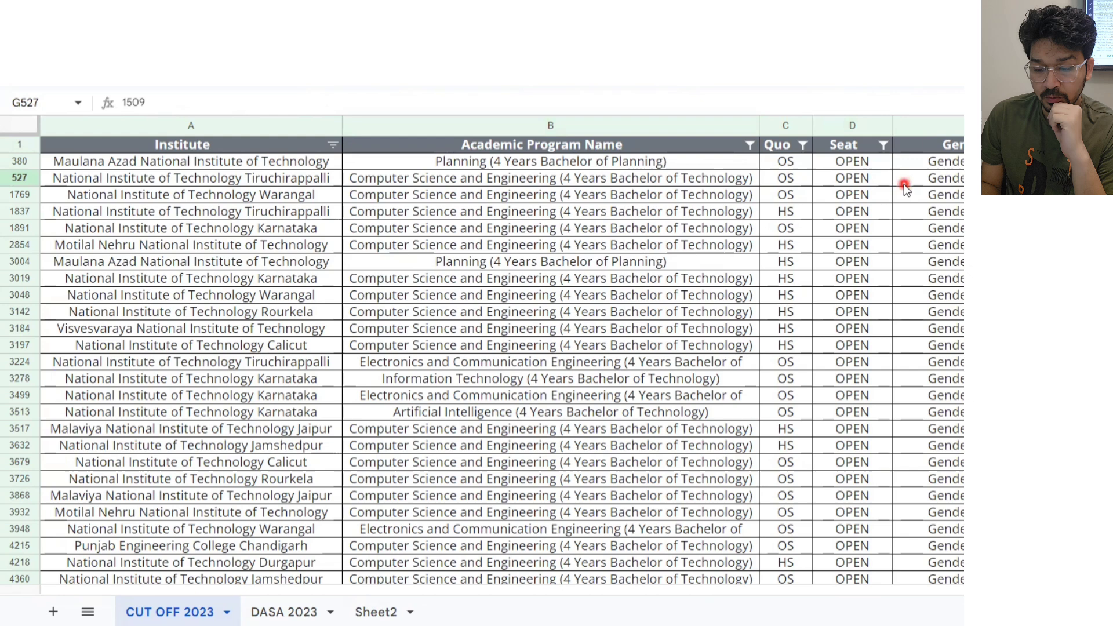
pyautogui.press('Left')
pyautogui.press('Right')
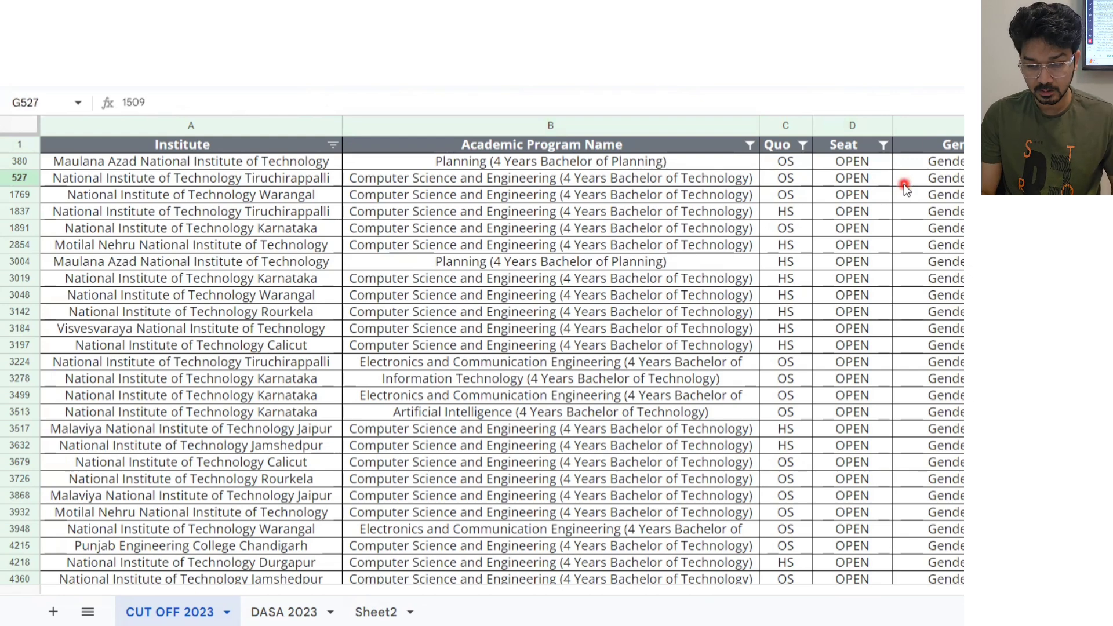
pyautogui.hotkey('ctrl', '-')
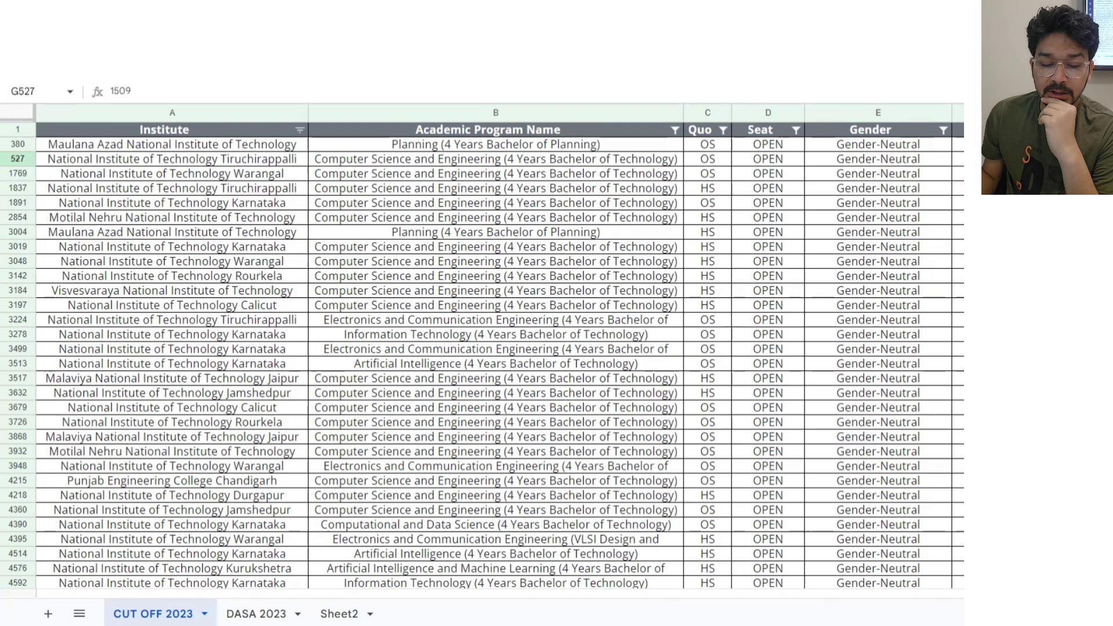
# Check the Tiruchirappalli home-state row's HS quota and closing rank 5164, then return to DASA 2023.
pyautogui.press('Down')
pyautogui.press('Down')
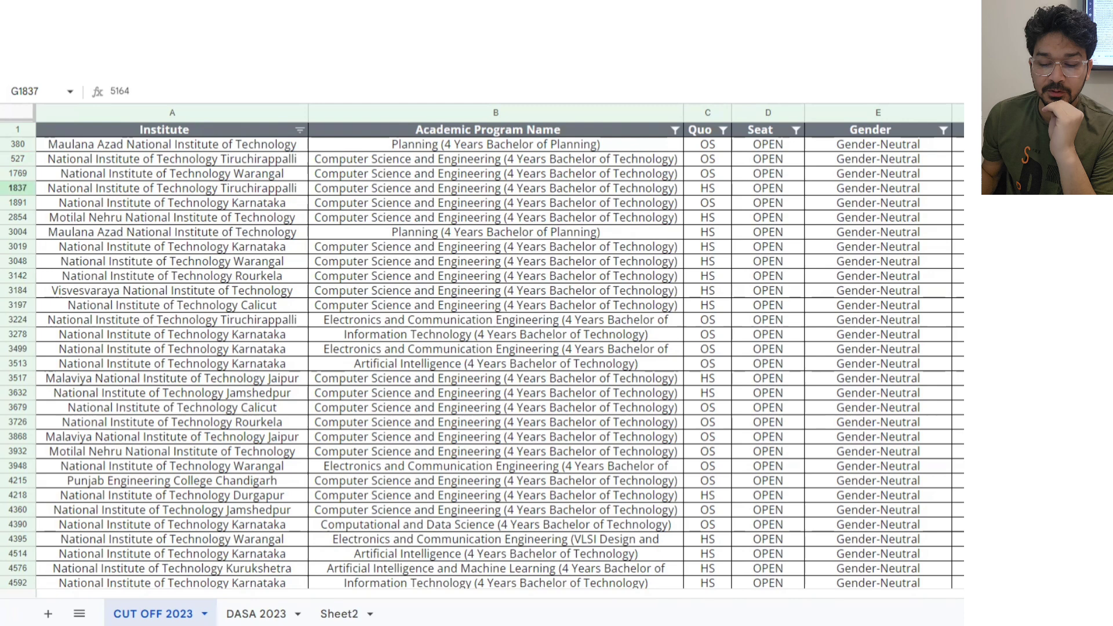
pyautogui.click(730, 188)
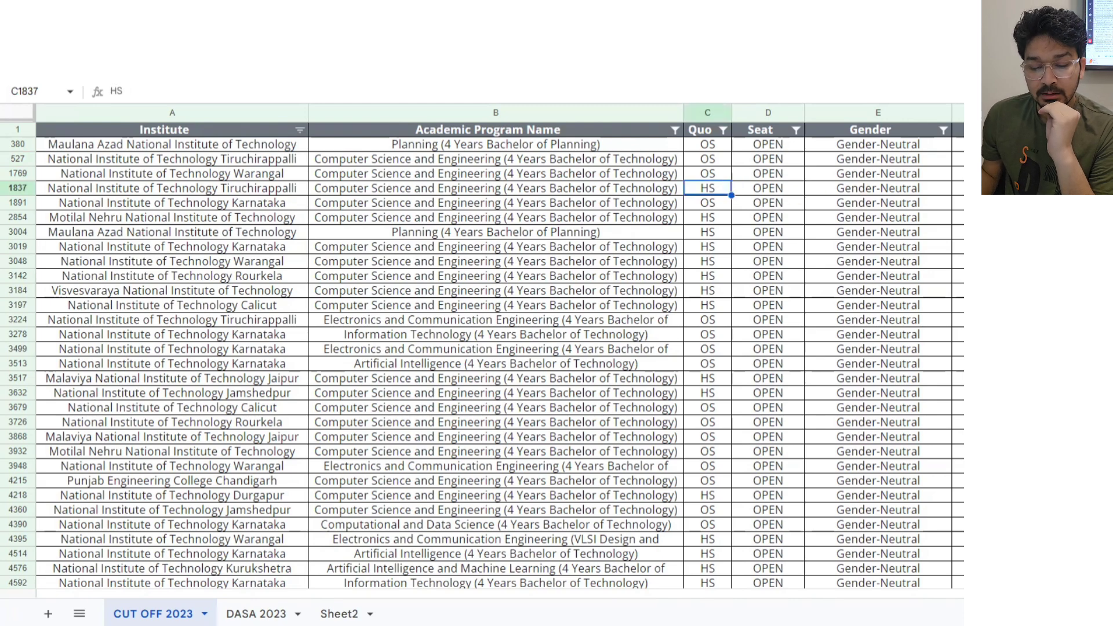
pyautogui.press('Right')
pyautogui.press('Right')
pyautogui.press('Right')
pyautogui.press('Right')
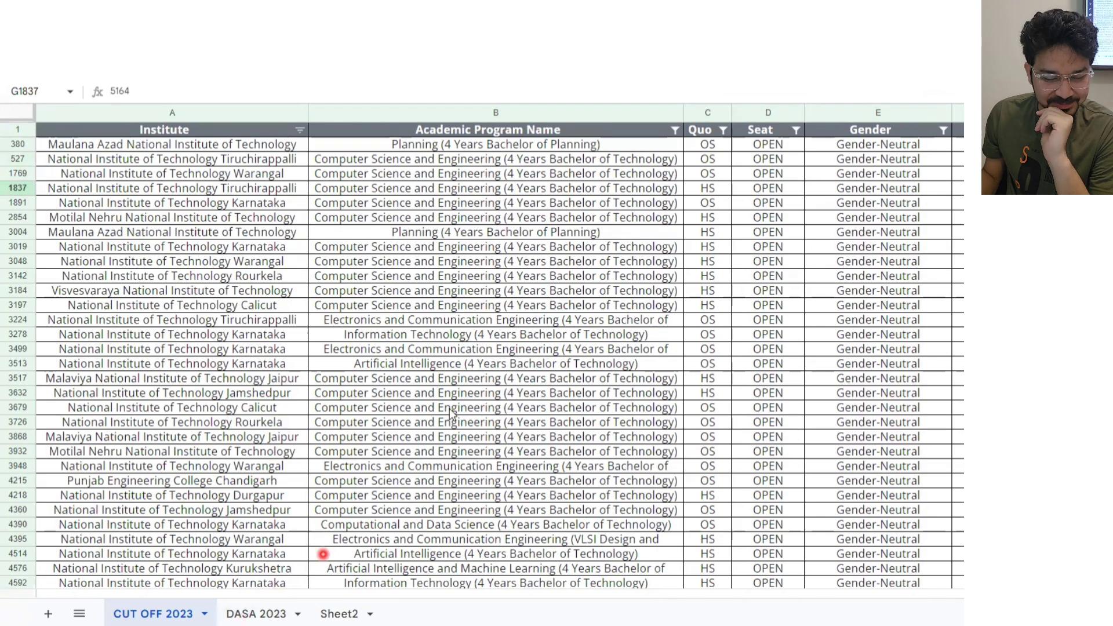
pyautogui.click(257, 613)
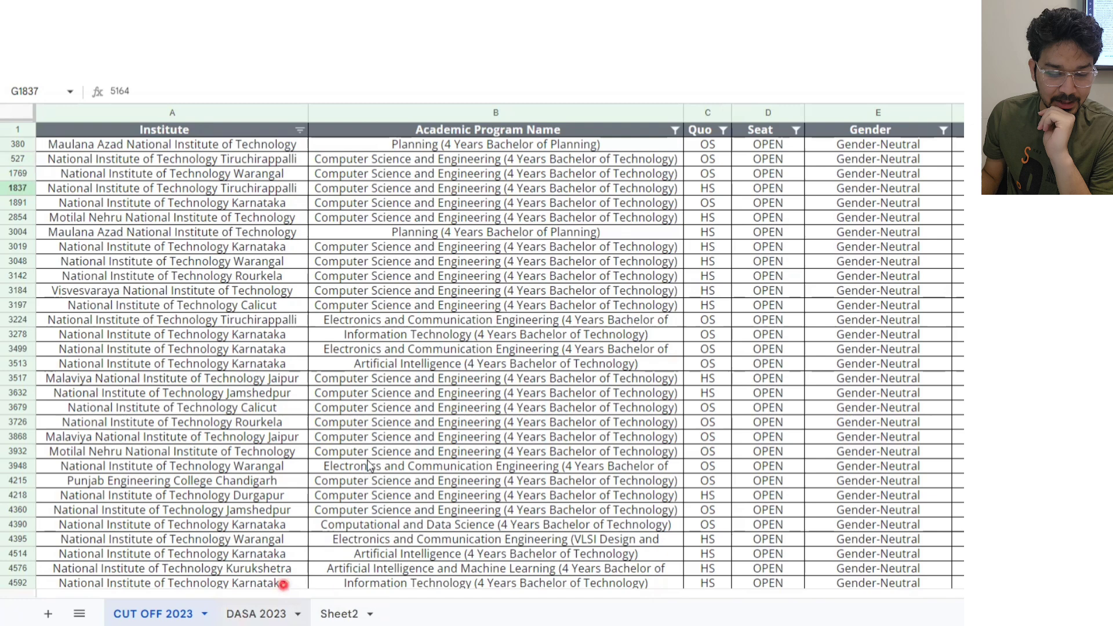
pyautogui.scroll(-5, 379, 446)
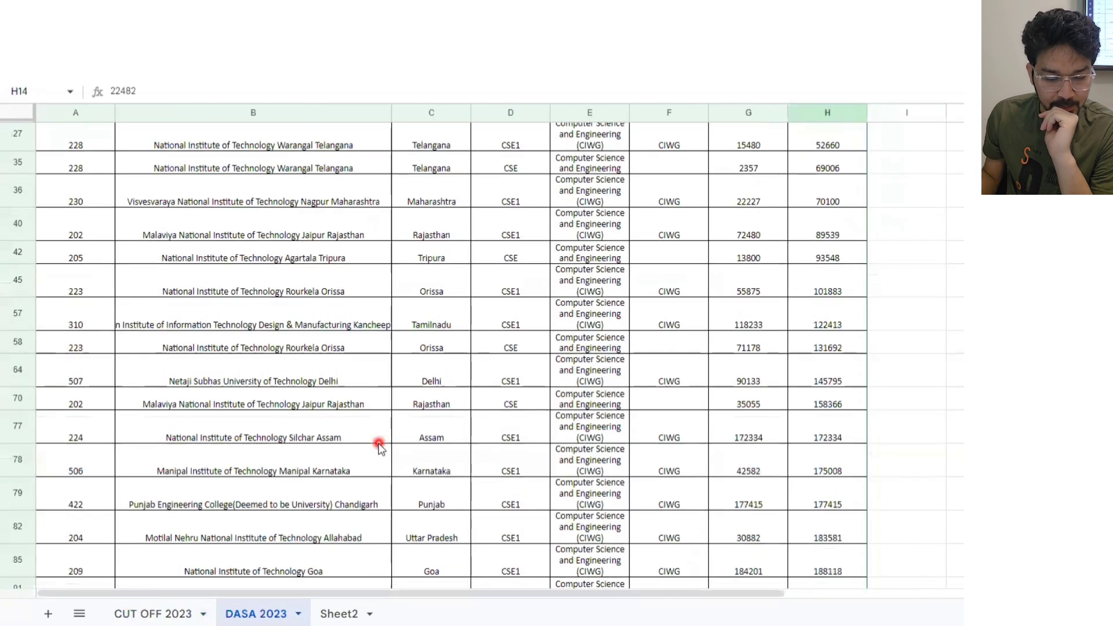
pyautogui.click(330, 404)
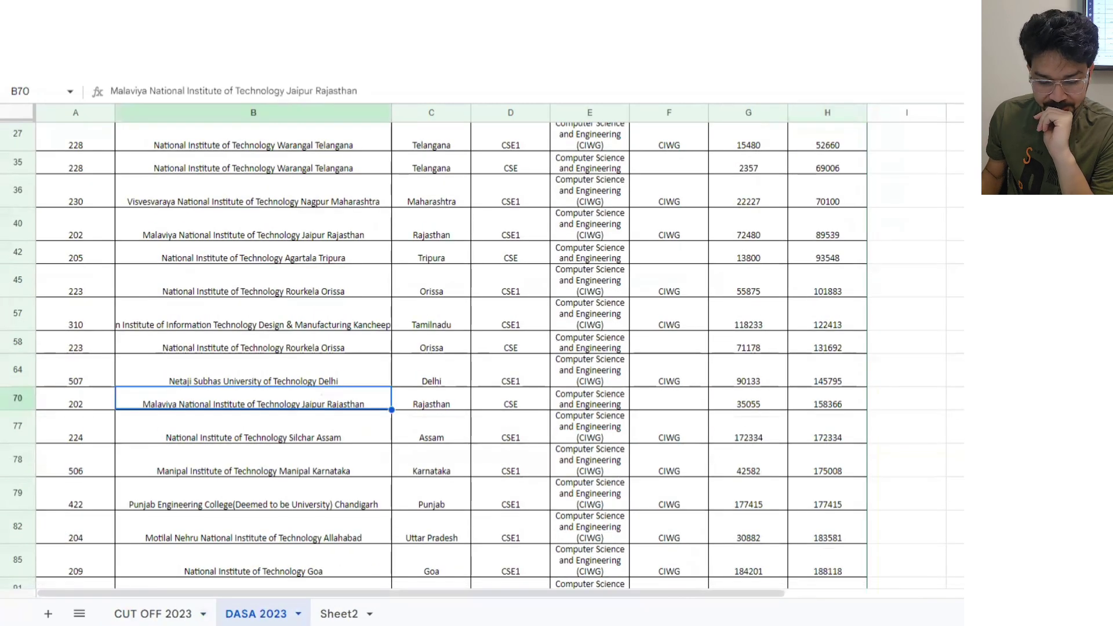
pyautogui.click(445, 405)
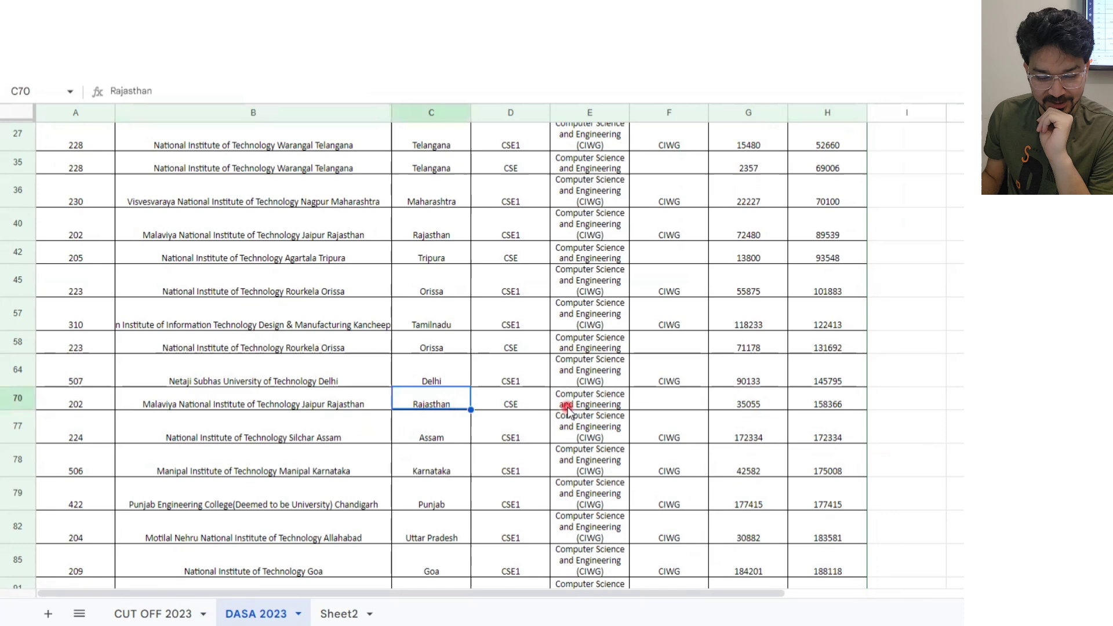
pyautogui.press('Right')
pyautogui.press('Right')
pyautogui.press('Right')
pyautogui.press('Right')
pyautogui.press('Right')
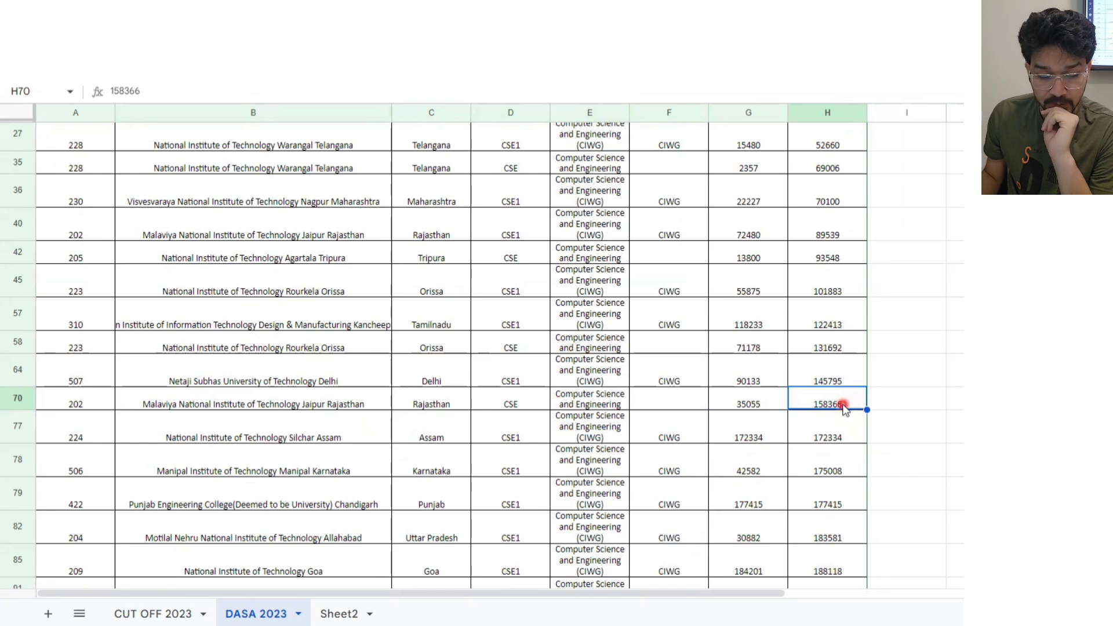
pyautogui.scroll(3, 778, 356)
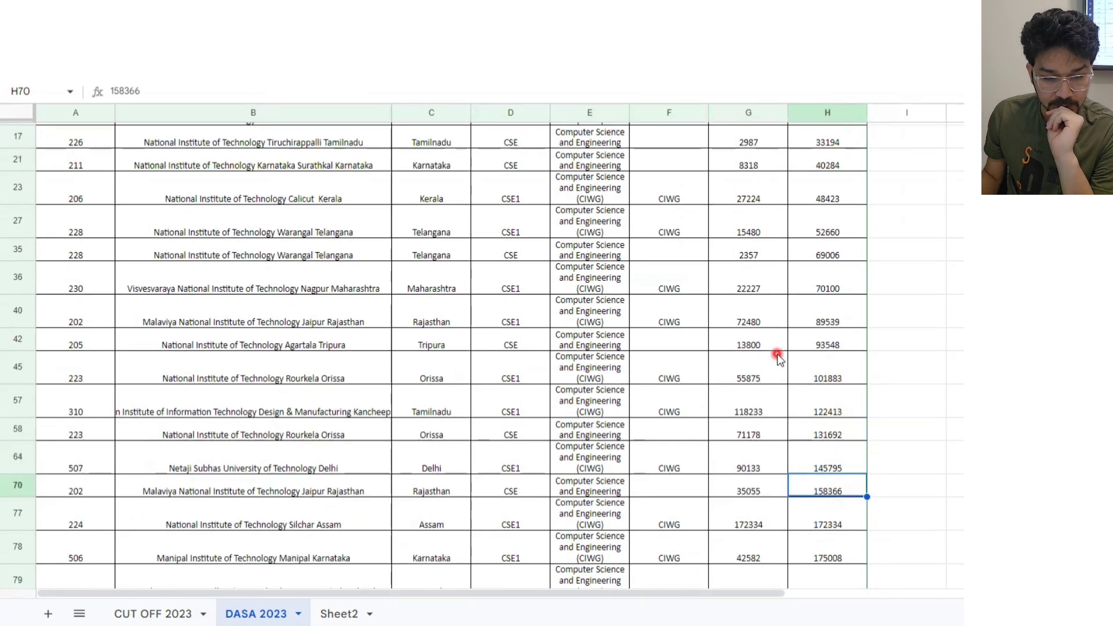
pyautogui.scroll(2, 778, 357)
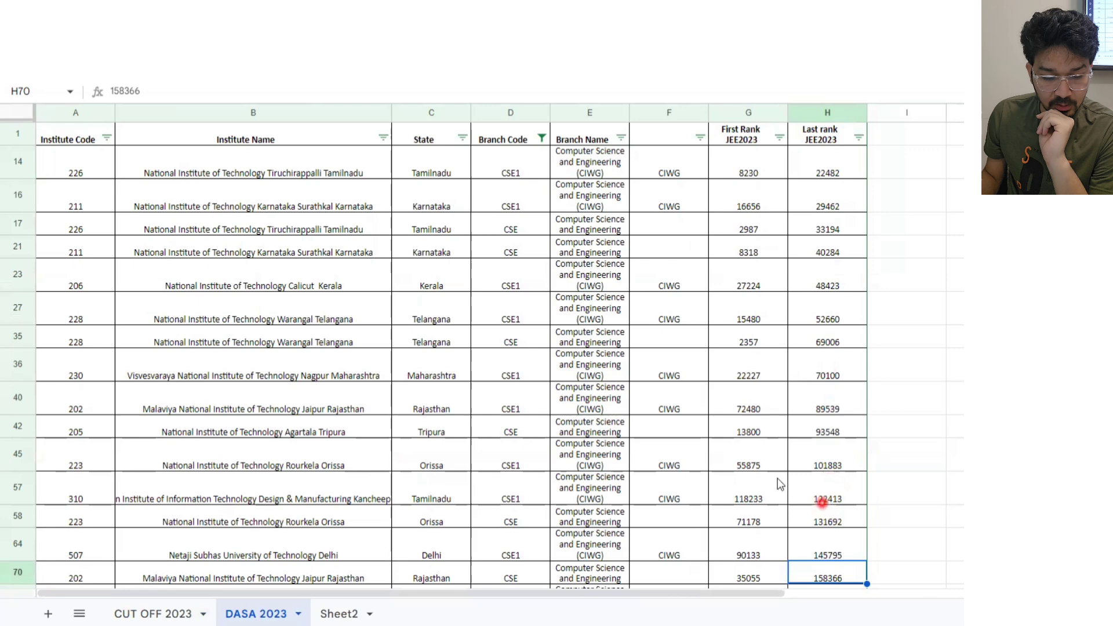
pyautogui.click(827, 409)
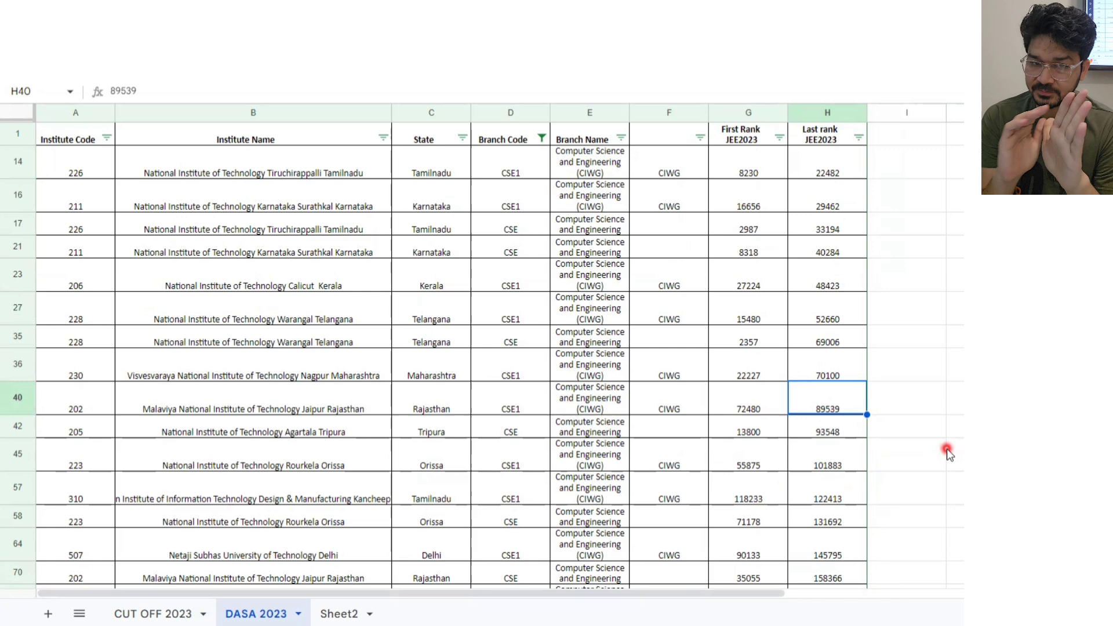
pyautogui.click(153, 613)
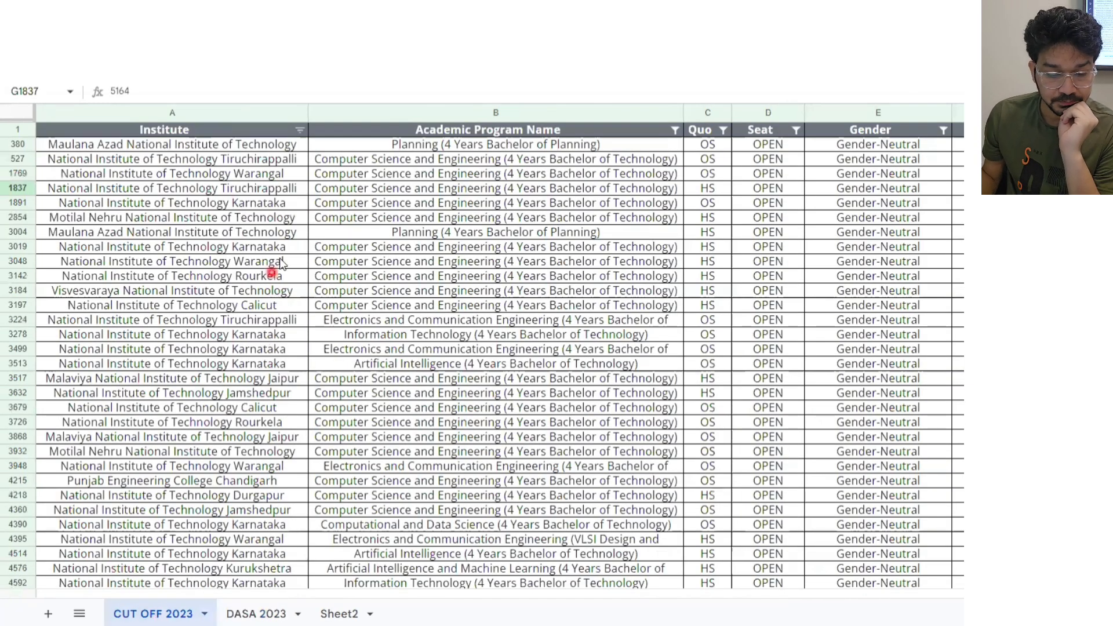
pyautogui.click(291, 393)
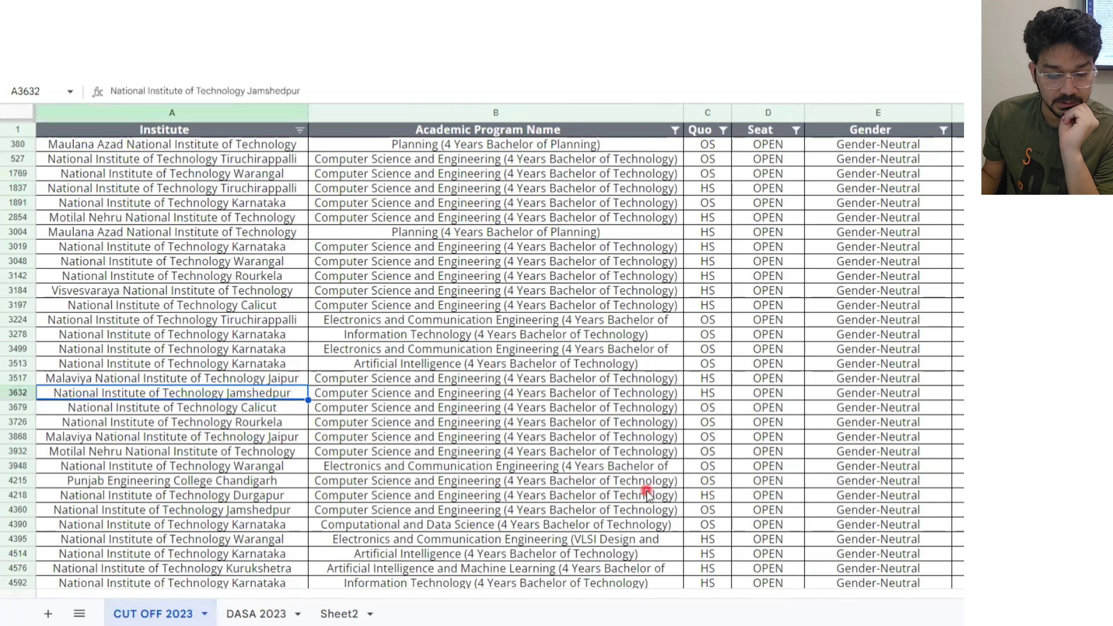
pyautogui.press('Down')
pyautogui.press('Down')
pyautogui.press('Down')
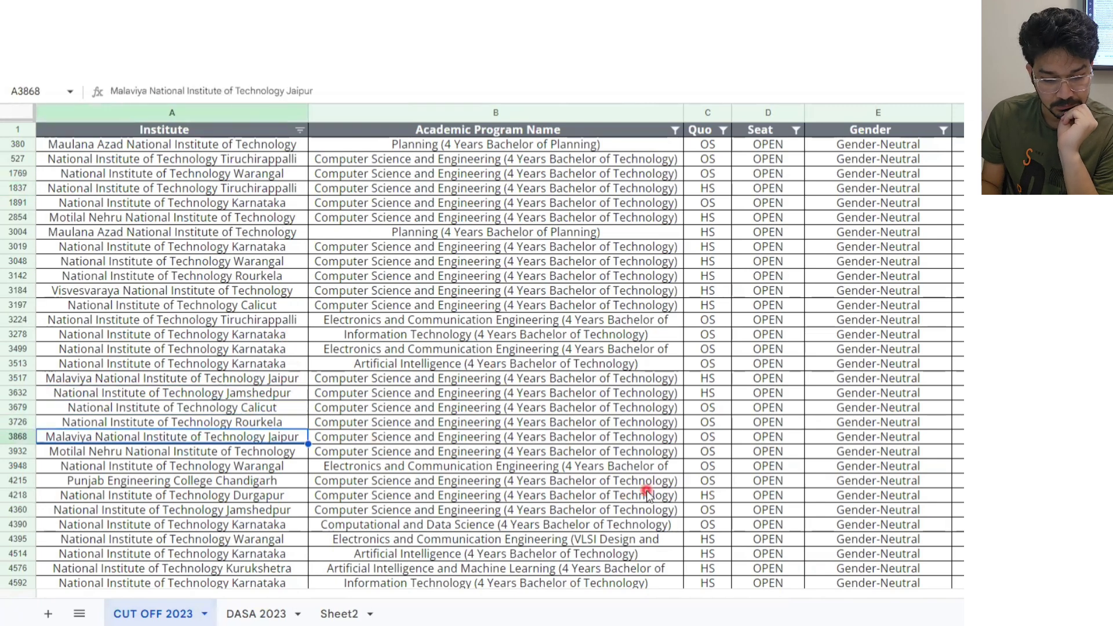
pyautogui.press('Right')
pyautogui.press('Right')
pyautogui.press('Right')
pyautogui.press('Right')
pyautogui.press('Right')
pyautogui.press('Right')
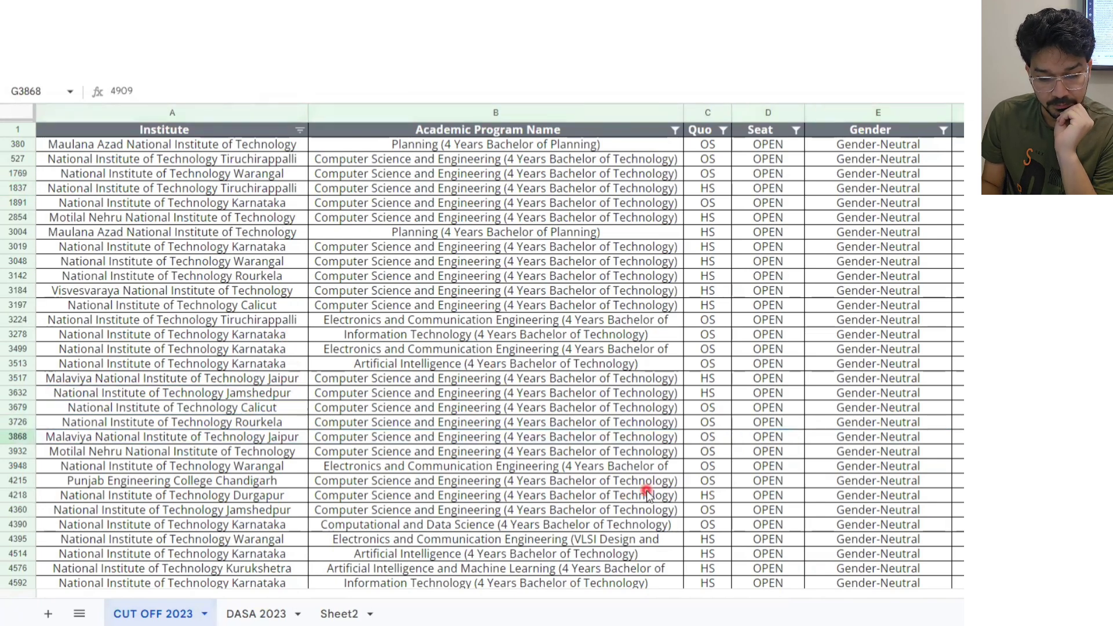
pyautogui.press('Left')
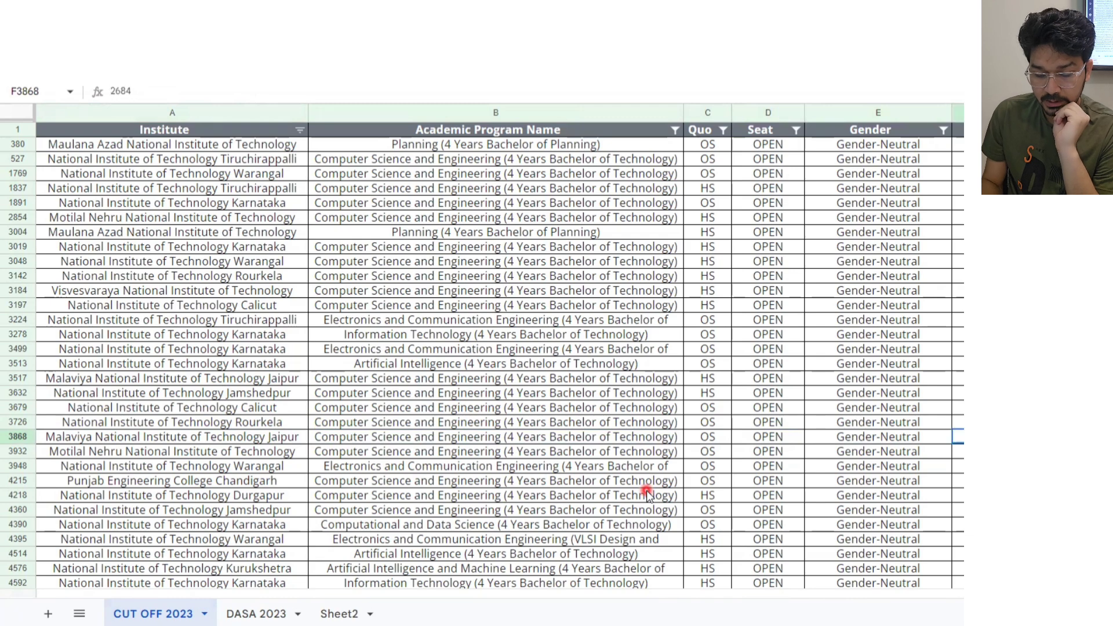
pyautogui.press('Left')
pyautogui.press('Left')
pyautogui.press('Left')
pyautogui.press('Right')
pyautogui.press('Right')
pyautogui.press('Right')
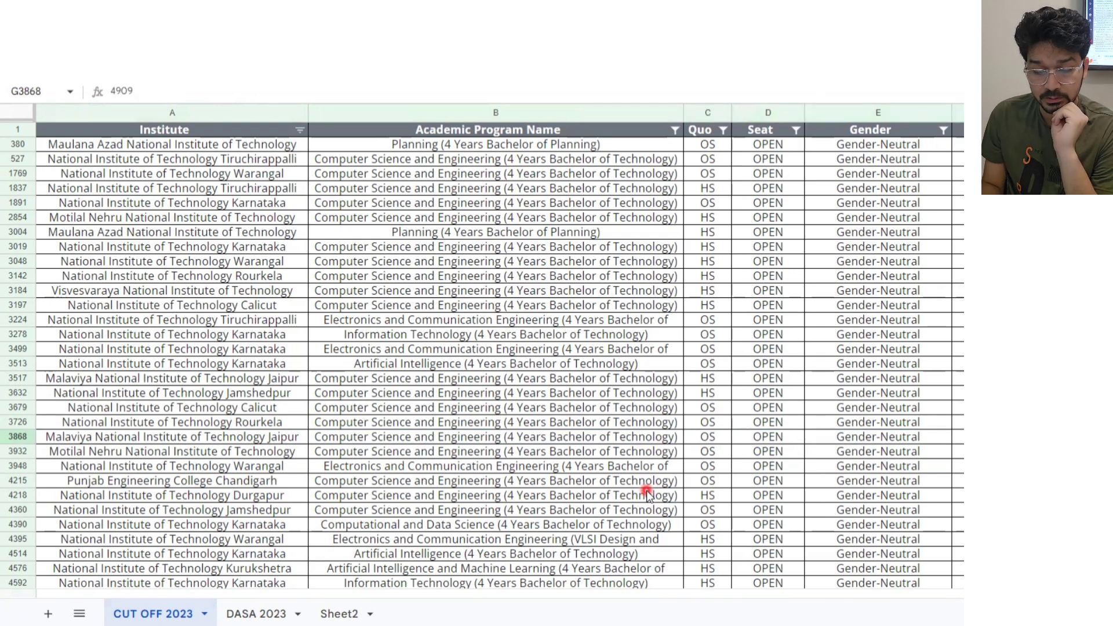
pyautogui.press('Left')
pyautogui.press('Left')
pyautogui.press('Left')
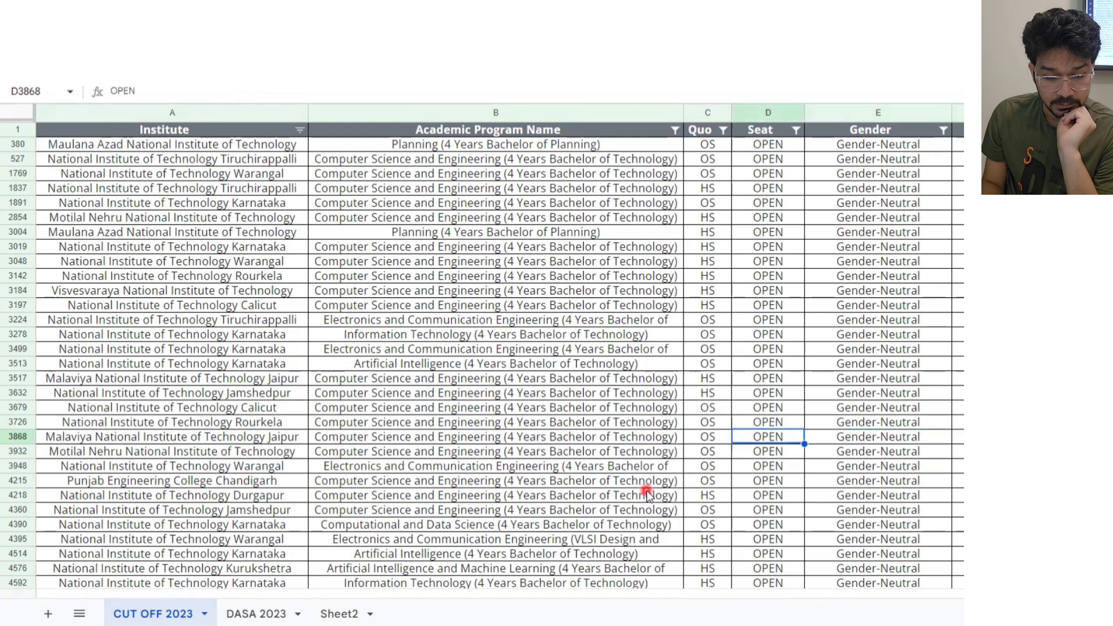
pyautogui.press('Left')
pyautogui.press('Left')
pyautogui.press('Left')
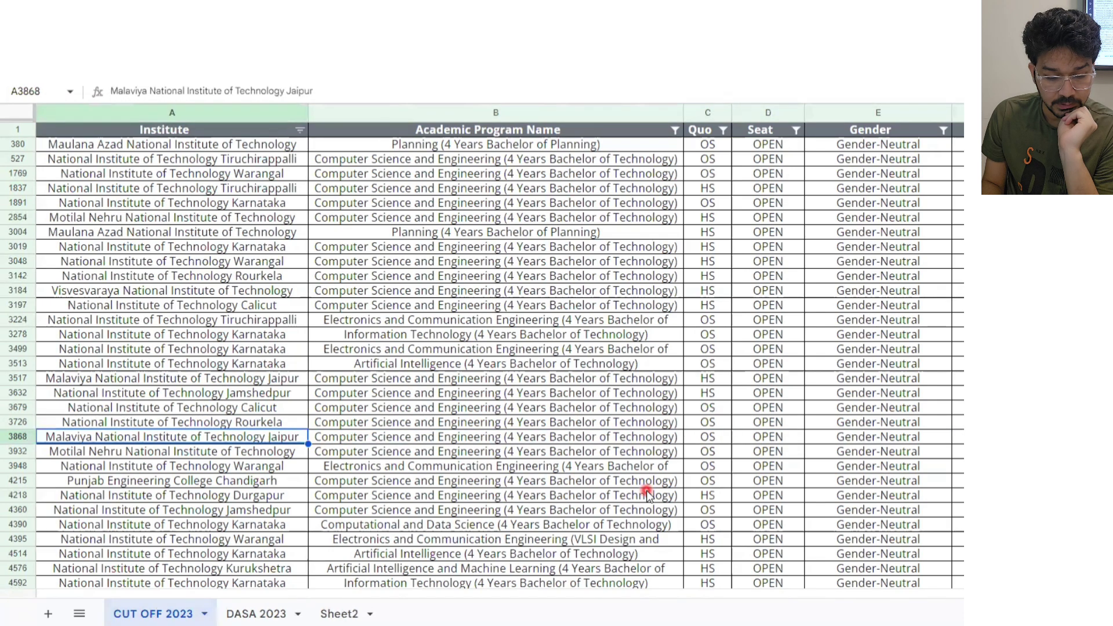
pyautogui.press('Down')
pyautogui.press('Up')
pyautogui.press('Up')
pyautogui.press('Up')
pyautogui.press('Up')
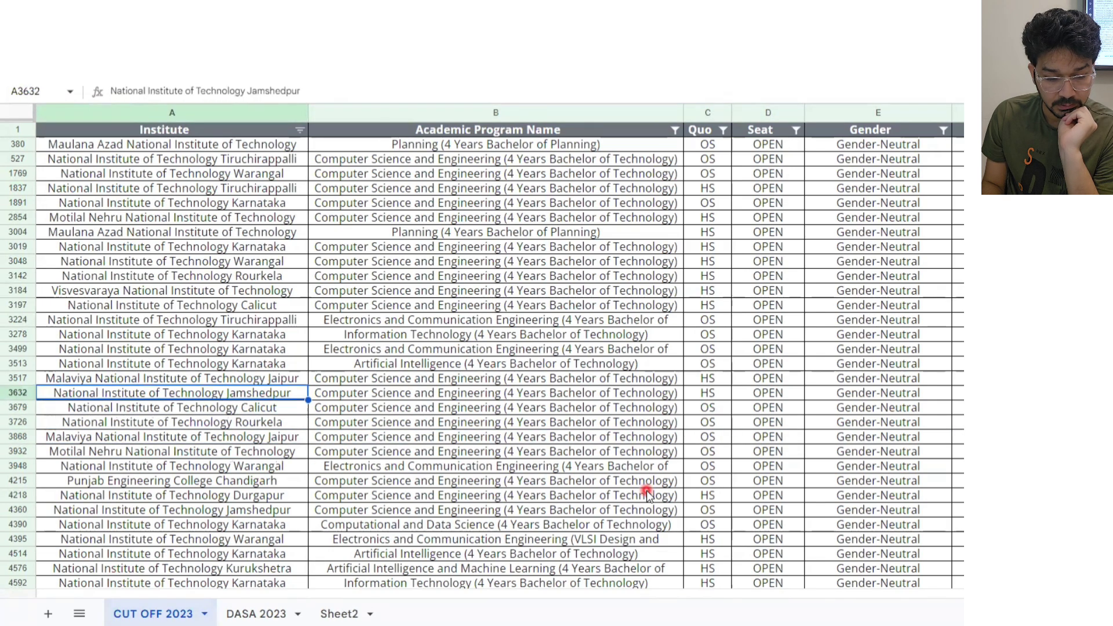
pyautogui.press('Up')
pyautogui.press('Right')
pyautogui.press('Right')
pyautogui.press('Right')
pyautogui.press('Right')
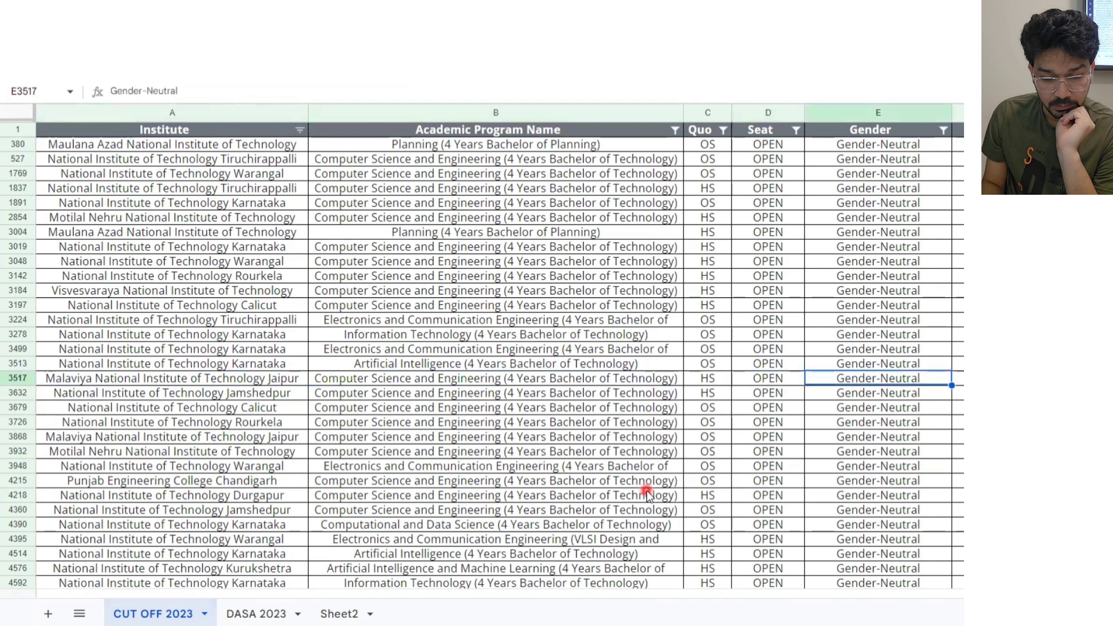
pyautogui.press('Right')
pyautogui.press('Right')
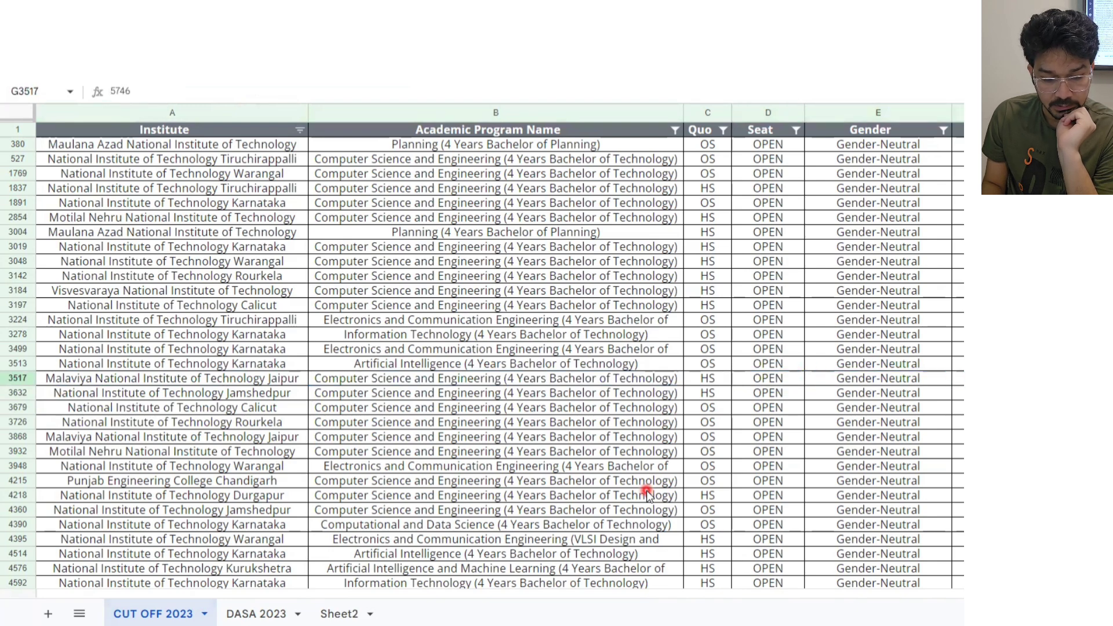
pyautogui.press('Down')
pyautogui.press('Down')
pyautogui.press('Down')
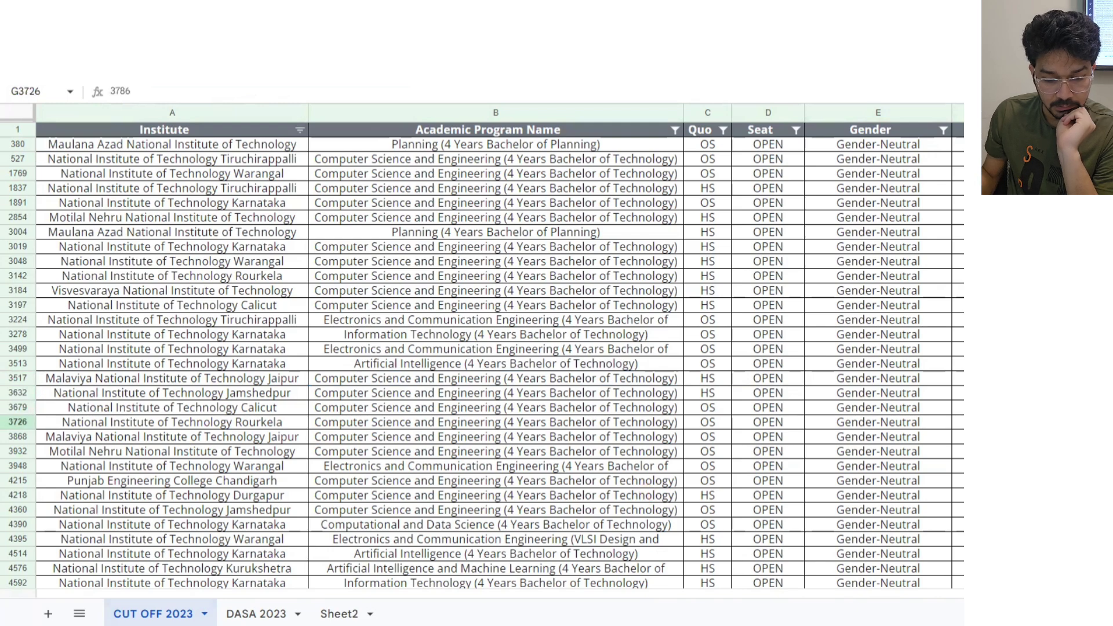
pyautogui.click(617, 437)
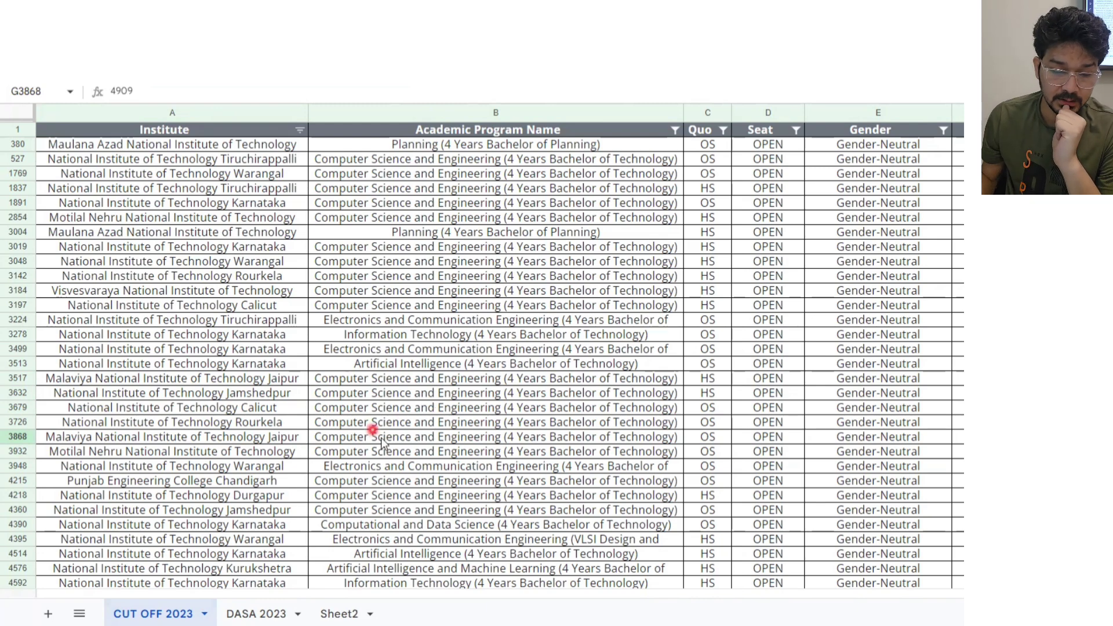
pyautogui.scroll(-2, 329, 427)
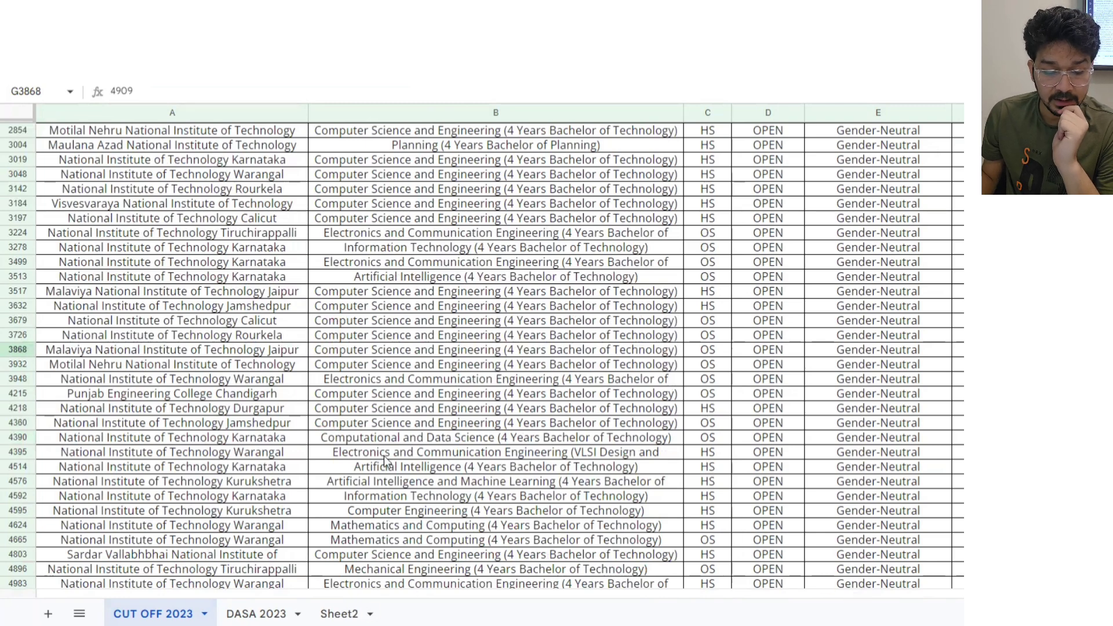
# Check the gender category and quota of the Punjab Engineering College Chandigarh row.
pyautogui.click(381, 394)
pyautogui.click(813, 395)
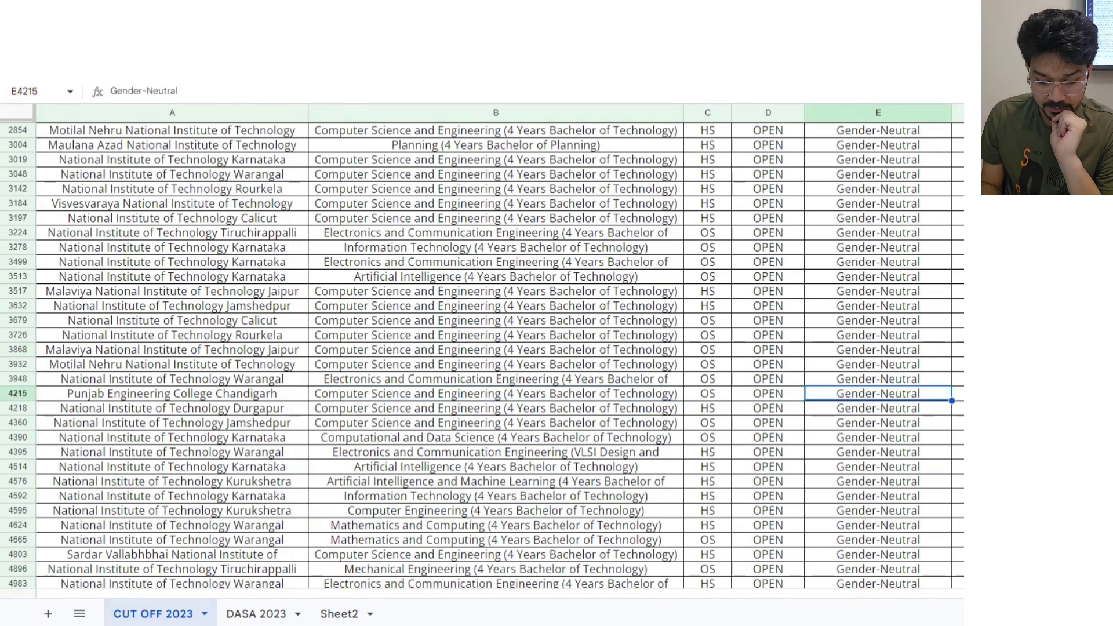
pyautogui.press('Left')
pyautogui.press('Left')
pyautogui.press('Left')
pyautogui.press('Left')
pyautogui.press('Right')
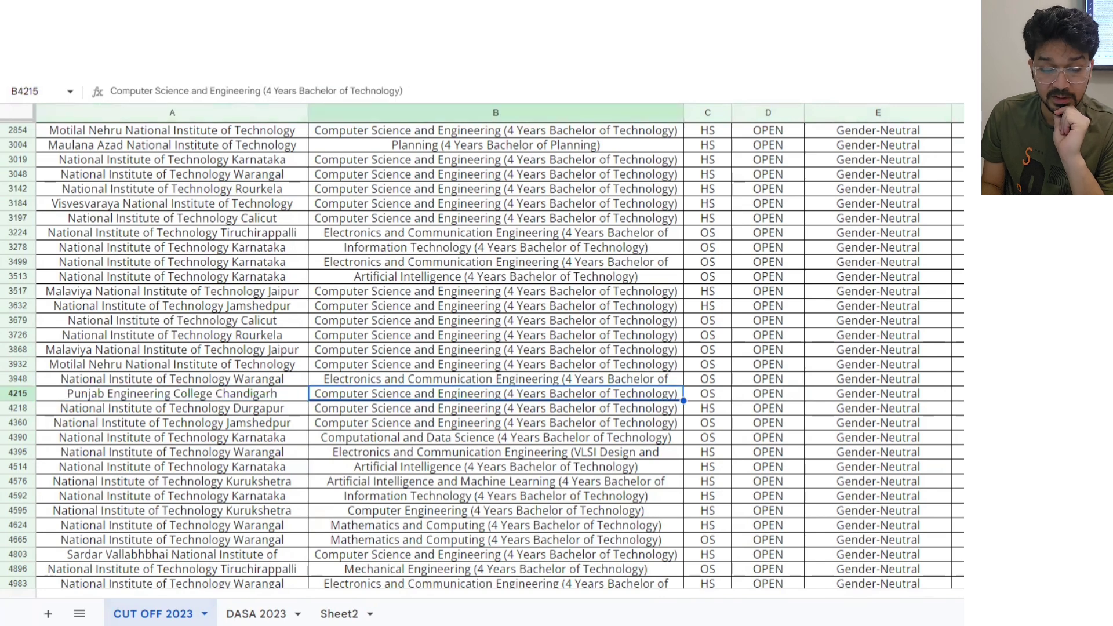
pyautogui.press('Right')
pyautogui.press('Right')
pyautogui.press('Right')
pyautogui.press('Right')
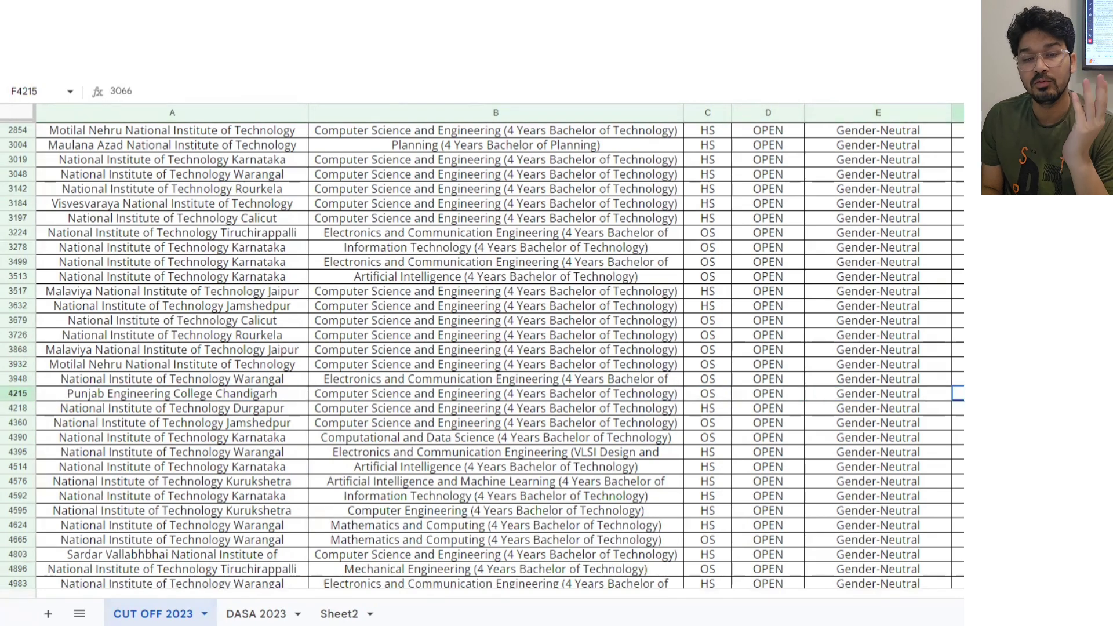
# Confirm the row's cutoff rank of 11498, select the institute name, and return to DASA 2023.
pyautogui.press('Right')
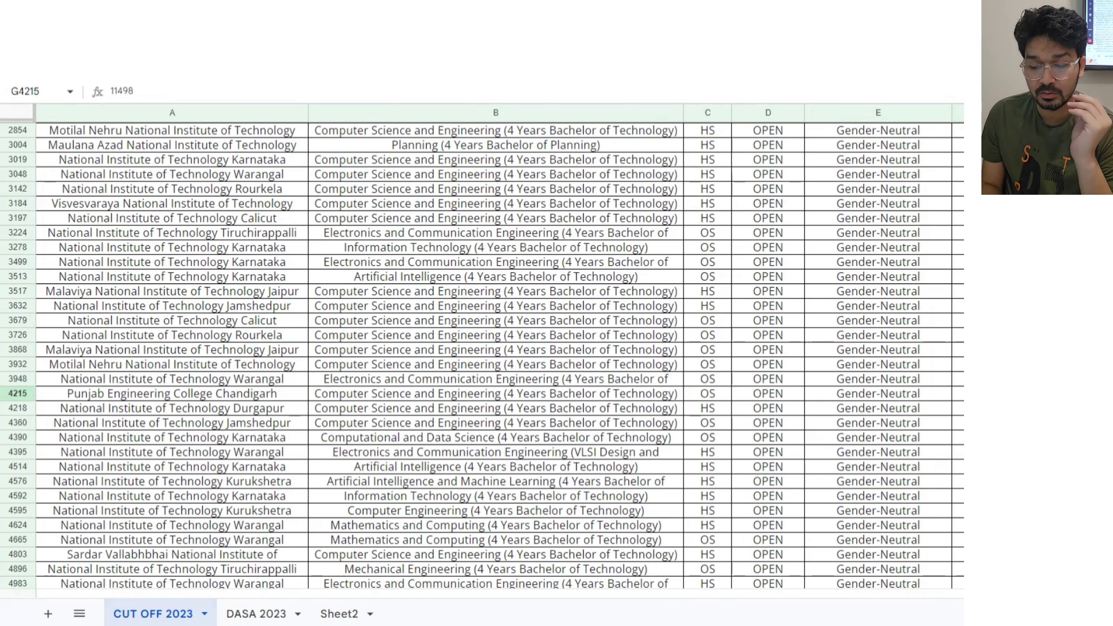
pyautogui.press('Left')
pyautogui.press('Left')
pyautogui.press('Left')
pyautogui.press('Left')
pyautogui.press('Left')
pyautogui.press('Left')
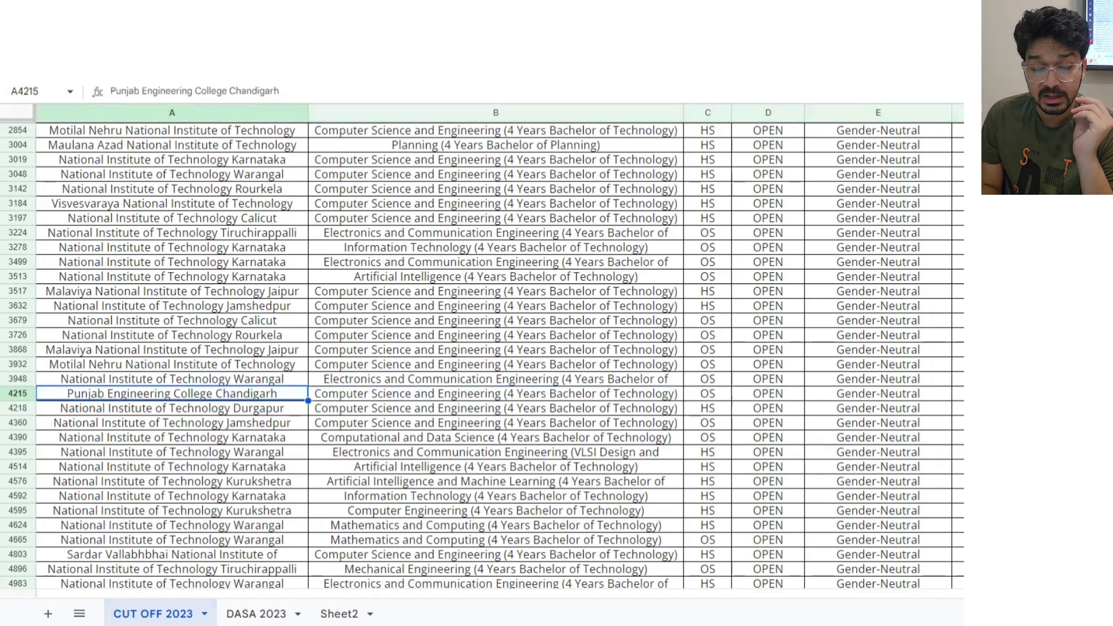
pyautogui.press('Right')
pyautogui.press('Right')
pyautogui.press('Right')
pyautogui.press('Right')
pyautogui.press('Right')
pyautogui.press('Right')
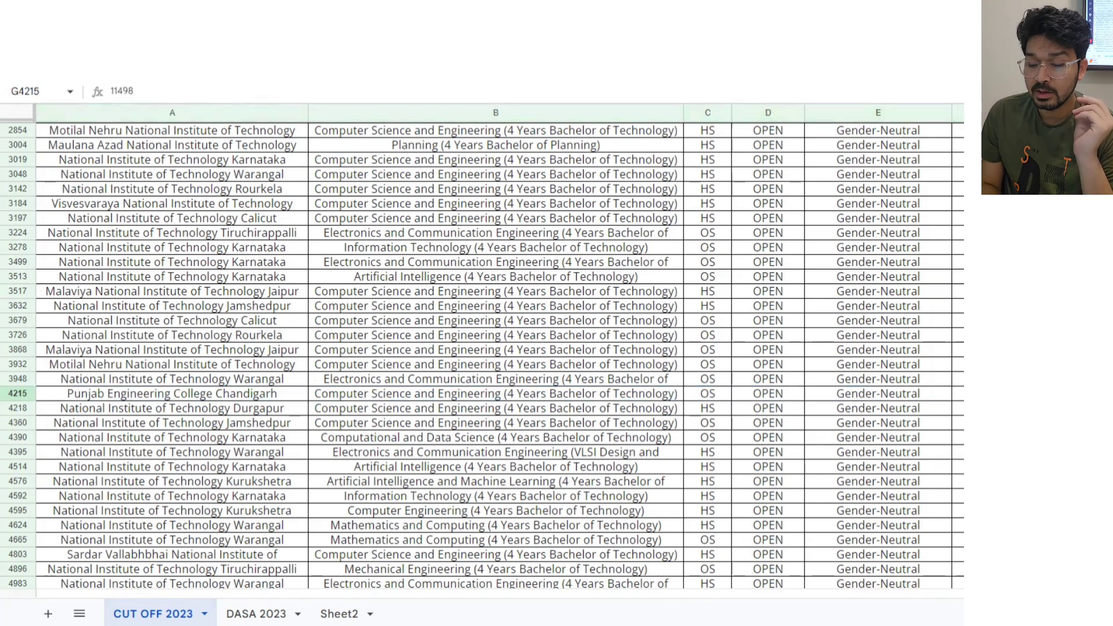
pyautogui.scroll(2, 483, 348)
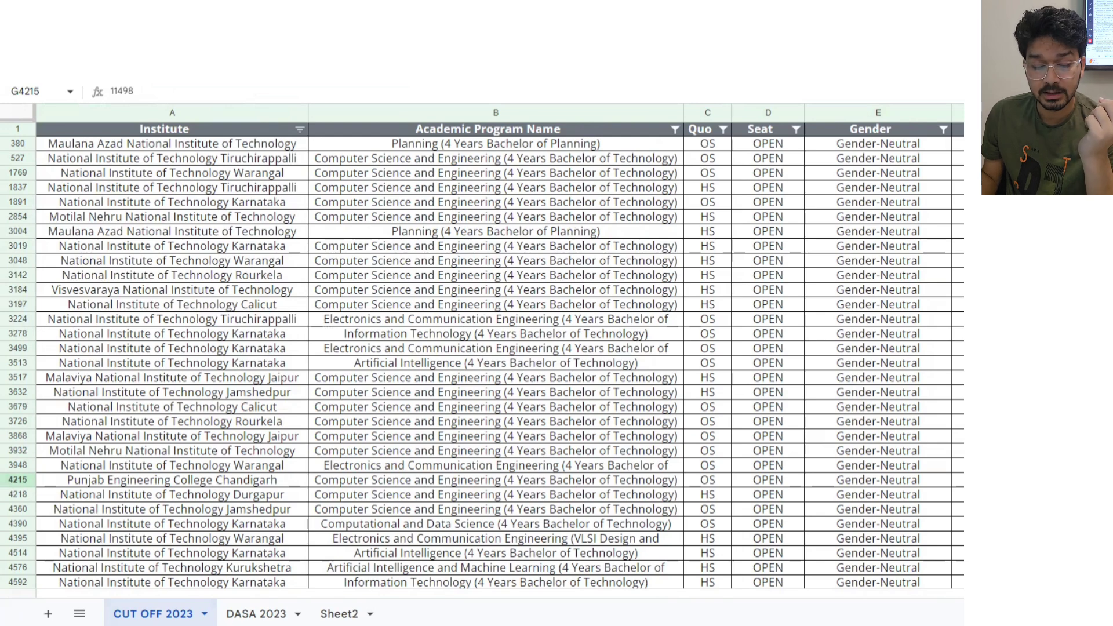
pyautogui.click(228, 484)
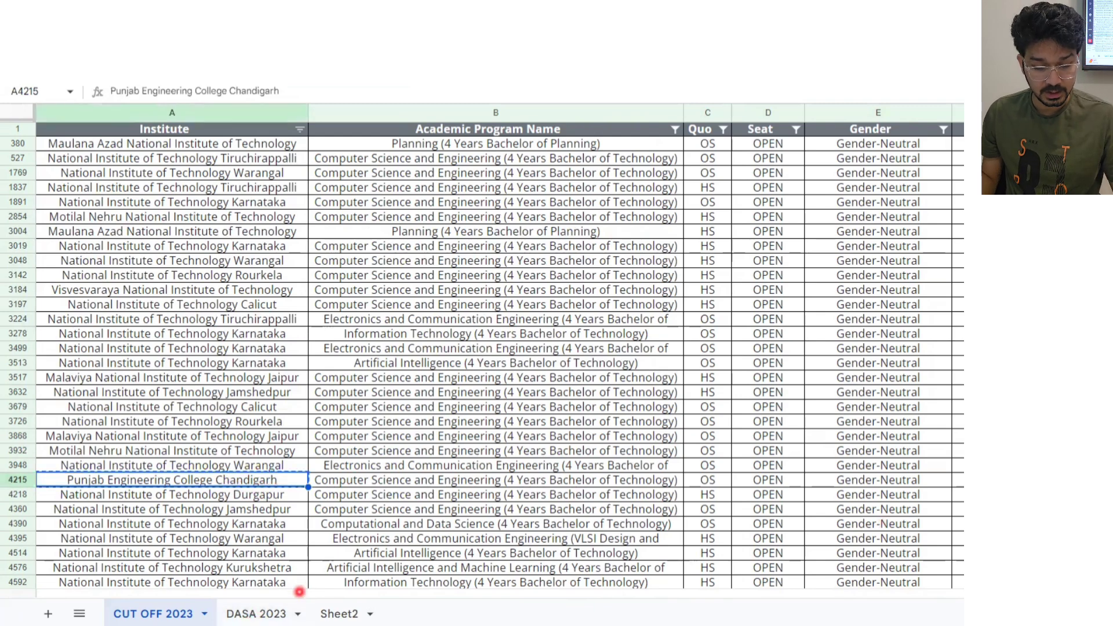
pyautogui.click(256, 614)
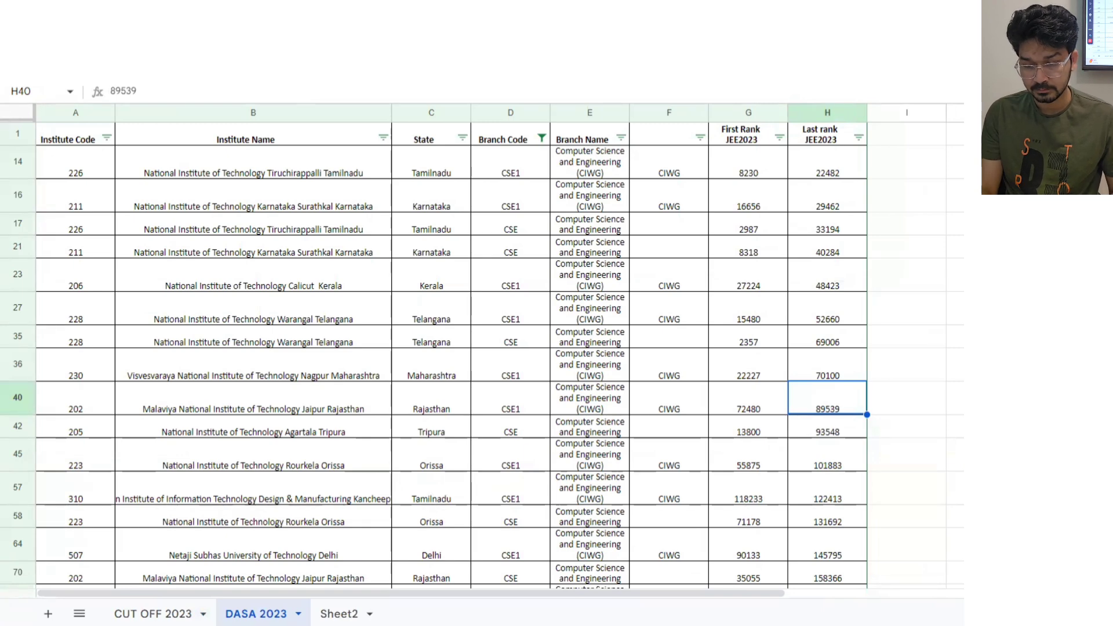
pyautogui.scroll(-2, 478, 348)
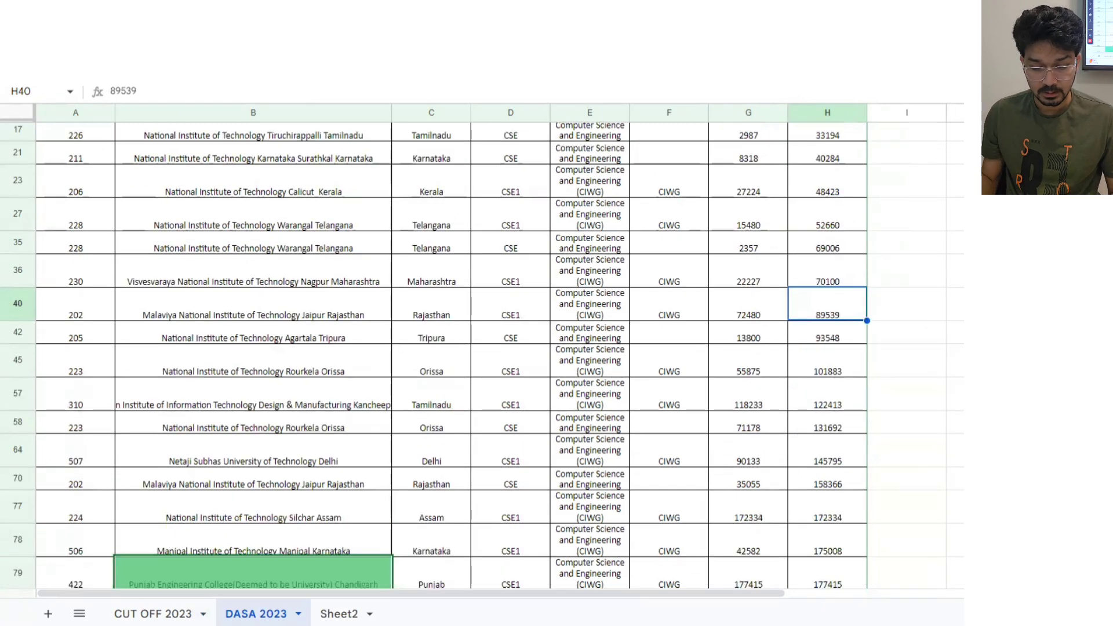
pyautogui.scroll(-2, 478, 348)
# Select H79 to see the highlighted Punjab Engineering College row's last rank of 177415.
pyautogui.click(806, 498)
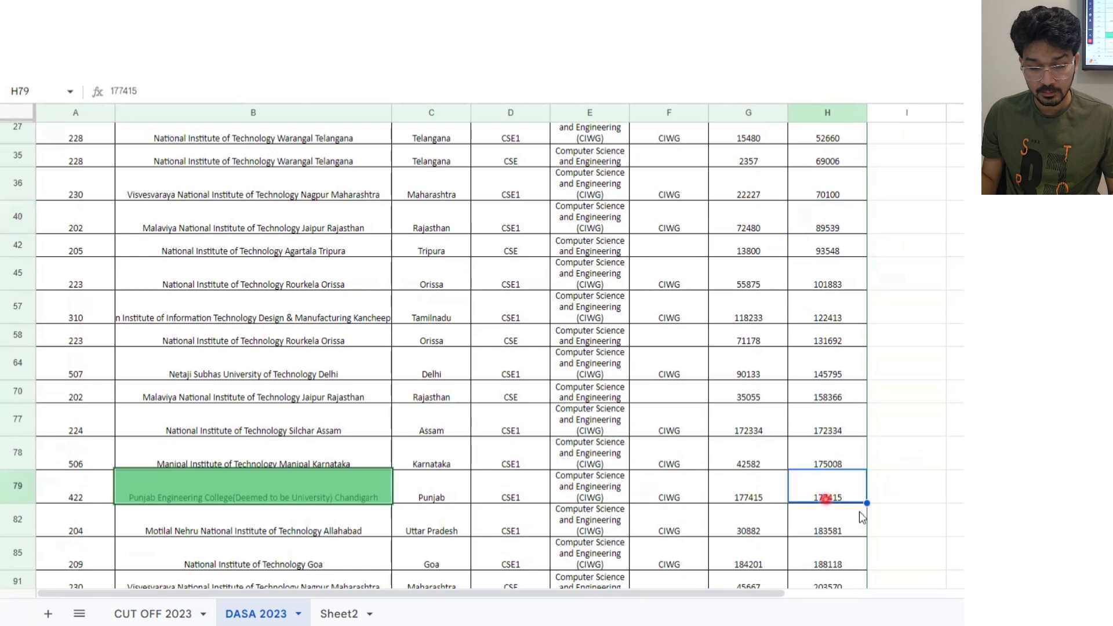